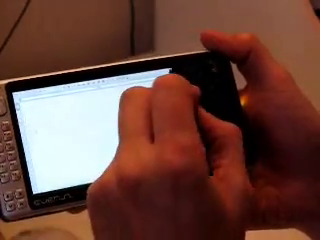
Open the Evernote 2 note window and dismiss the two pop-up dialogs.
left_click(160, 80)
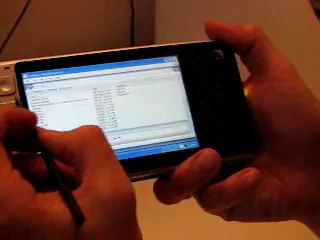
left_click(75, 100)
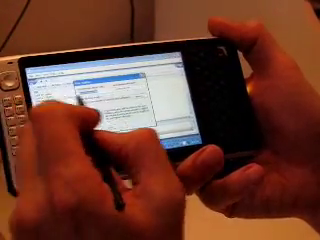
left_click(120, 120)
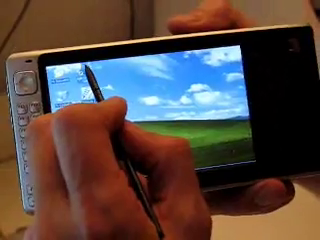
Launch GoBinder from its desktop shortcut.
double_click(88, 72)
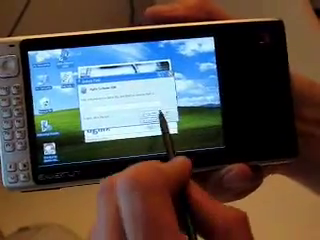
Confirm the GoBinder startup dialog so loading continues to the welcome page.
left_click(150, 120)
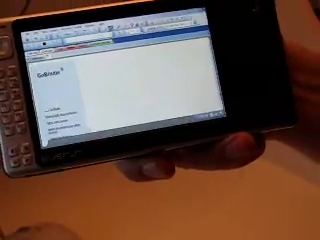
Open a lined notes page in GoBinder and handwrite a test word with the stylus.
left_click(55, 110)
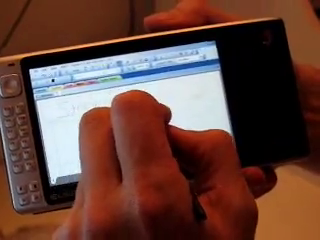
left_click_drag(120, 100, 100, 130)
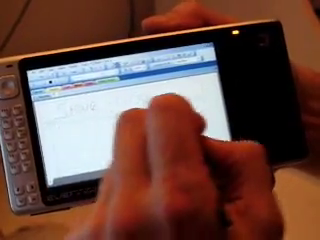